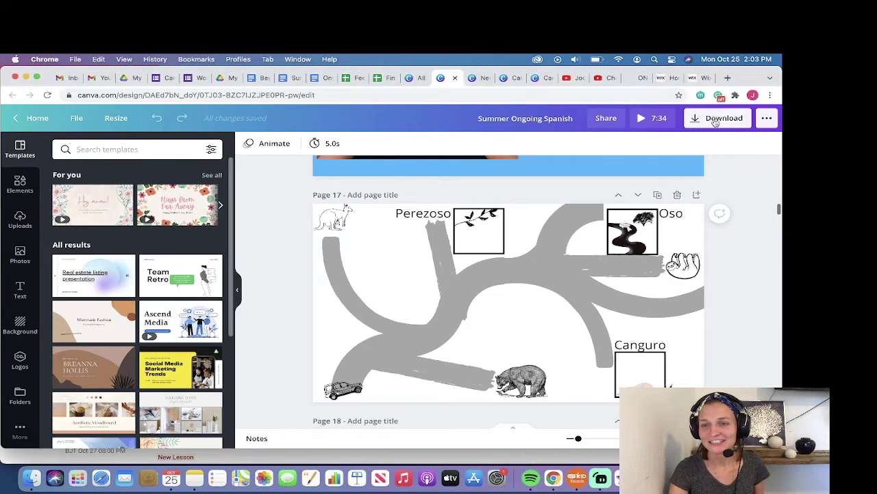
Set the Canva download file type to PNG
{"action": "left_click", "coordinate": [715, 119]}
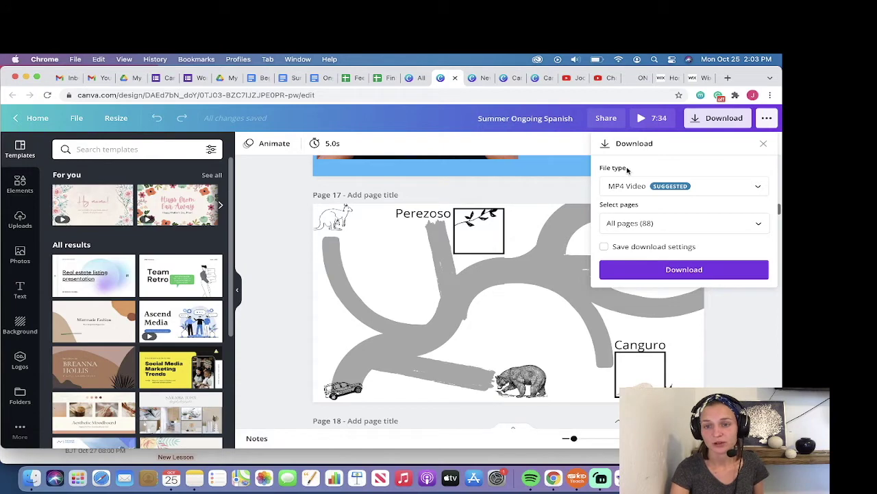
{"action": "left_click", "coordinate": [722, 194]}
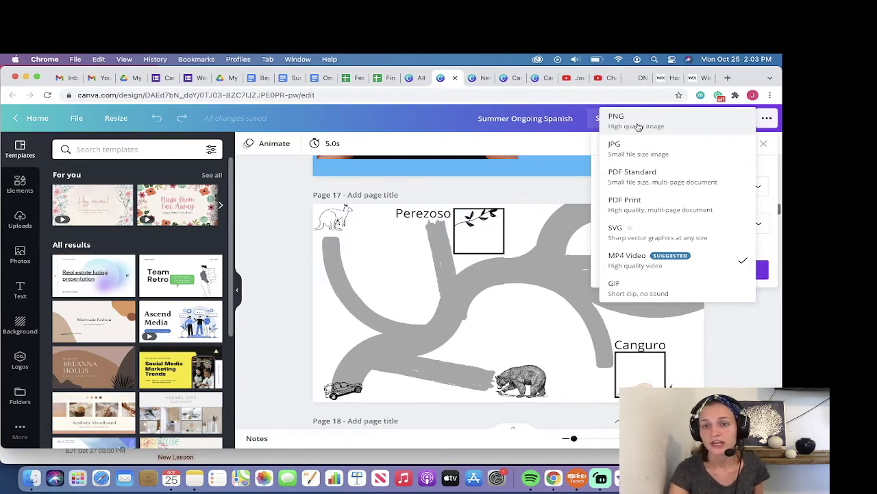
{"action": "left_click", "coordinate": [637, 123]}
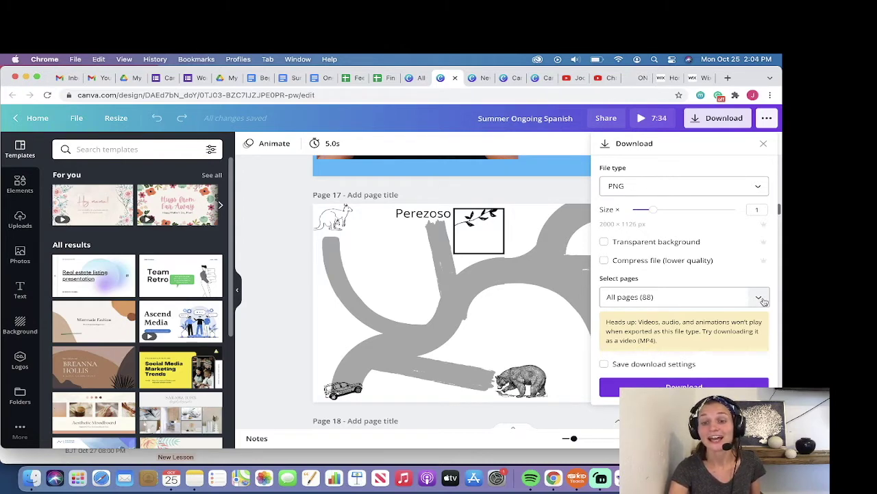
Limit the export to page 17 only and confirm the page selection
{"action": "left_click", "coordinate": [761, 297]}
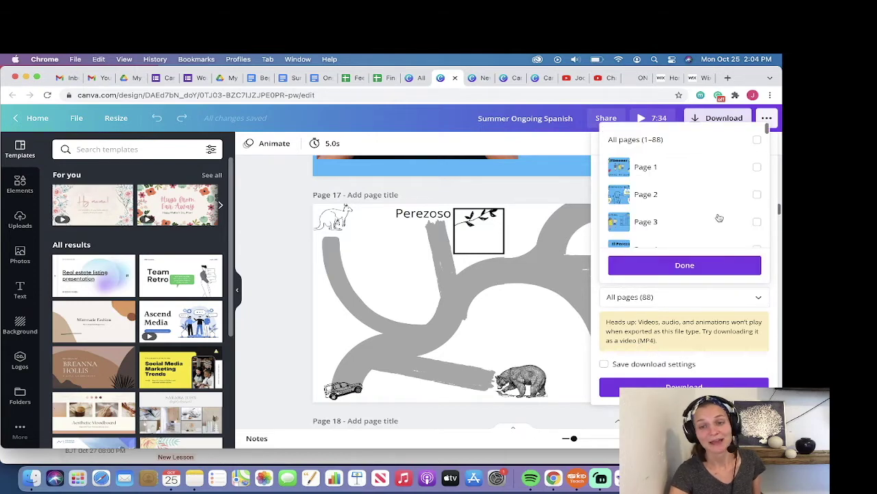
{"action": "scroll", "coordinate": [699, 217], "scroll_direction": "down", "scroll_amount": 3}
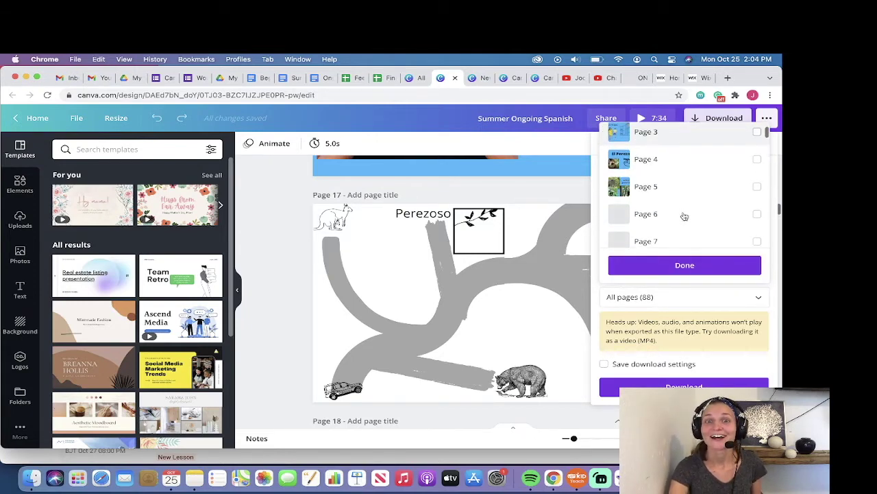
{"action": "scroll", "coordinate": [684, 217], "scroll_direction": "down", "scroll_amount": 1}
{"action": "scroll", "coordinate": [684, 217], "scroll_direction": "down", "scroll_amount": 1}
{"action": "scroll", "coordinate": [684, 217], "scroll_direction": "down", "scroll_amount": 1}
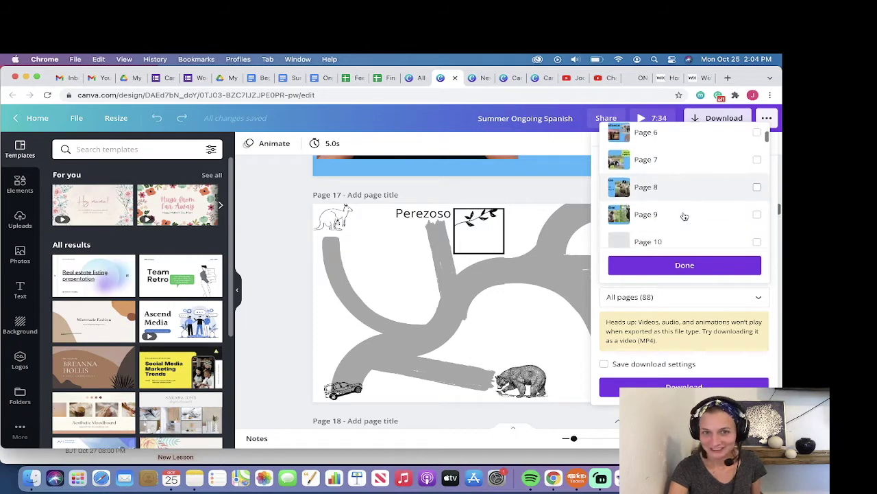
{"action": "scroll", "coordinate": [684, 216], "scroll_direction": "down", "scroll_amount": 1}
{"action": "scroll", "coordinate": [684, 217], "scroll_direction": "down", "scroll_amount": 1}
{"action": "scroll", "coordinate": [684, 216], "scroll_direction": "down", "scroll_amount": 1}
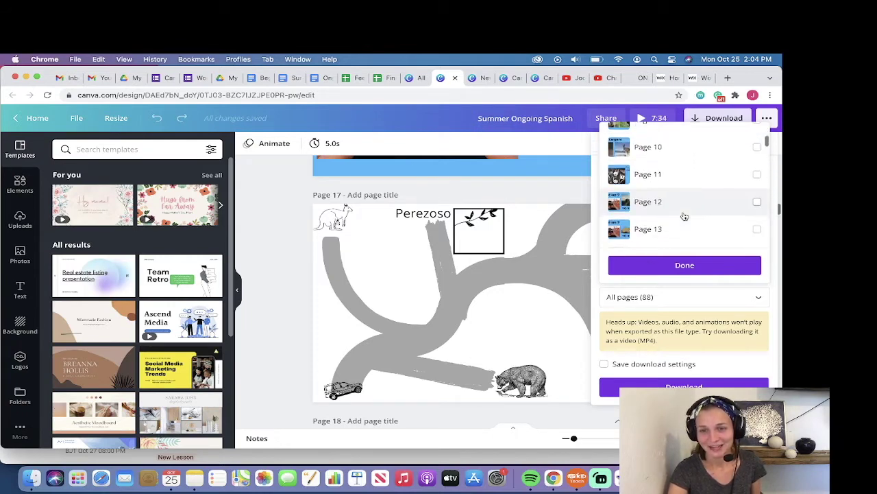
{"action": "scroll", "coordinate": [684, 217], "scroll_direction": "down", "scroll_amount": 2}
{"action": "scroll", "coordinate": [684, 216], "scroll_direction": "down", "scroll_amount": 1}
{"action": "scroll", "coordinate": [684, 217], "scroll_direction": "down", "scroll_amount": 1}
{"action": "scroll", "coordinate": [684, 217], "scroll_direction": "down", "scroll_amount": 1}
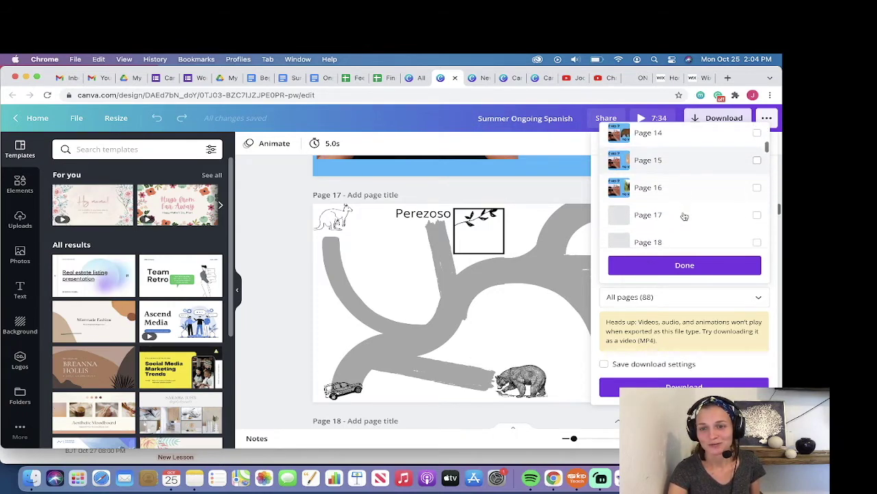
{"action": "left_click", "coordinate": [757, 216]}
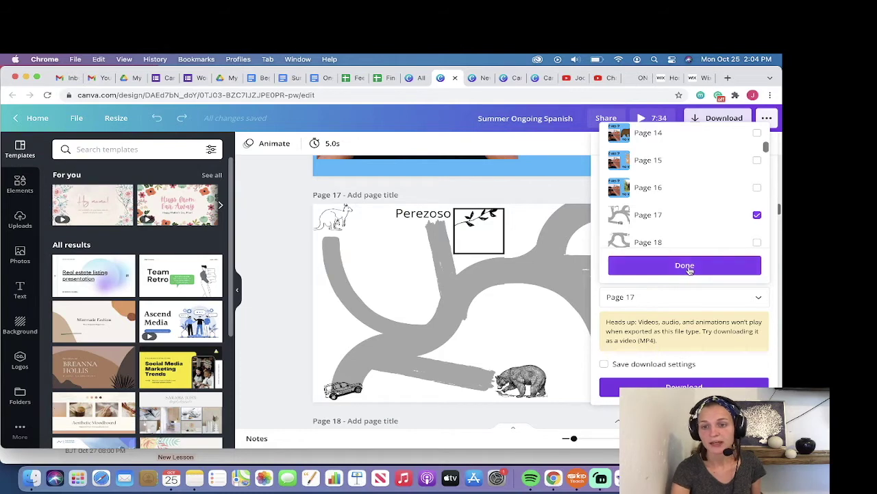
{"action": "left_click", "coordinate": [689, 270]}
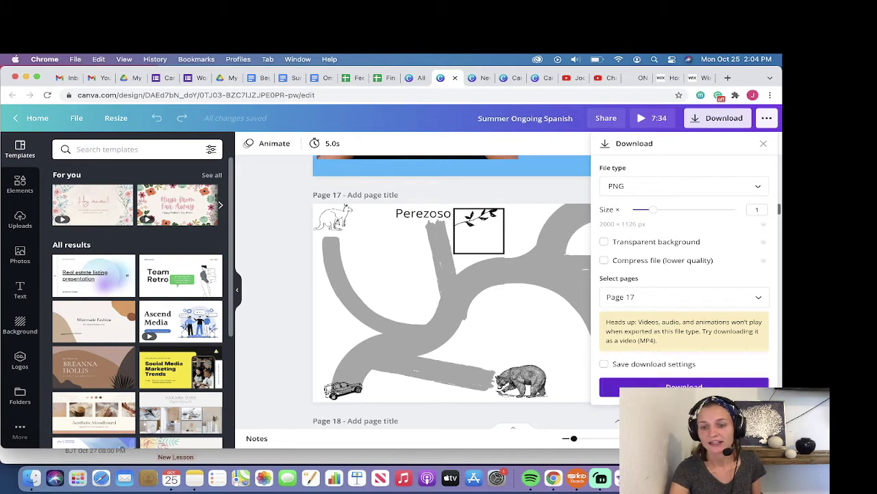
Download page 17, the animal maze, as Summer Ongoing Spanish.png
{"action": "left_click", "coordinate": [644, 387]}
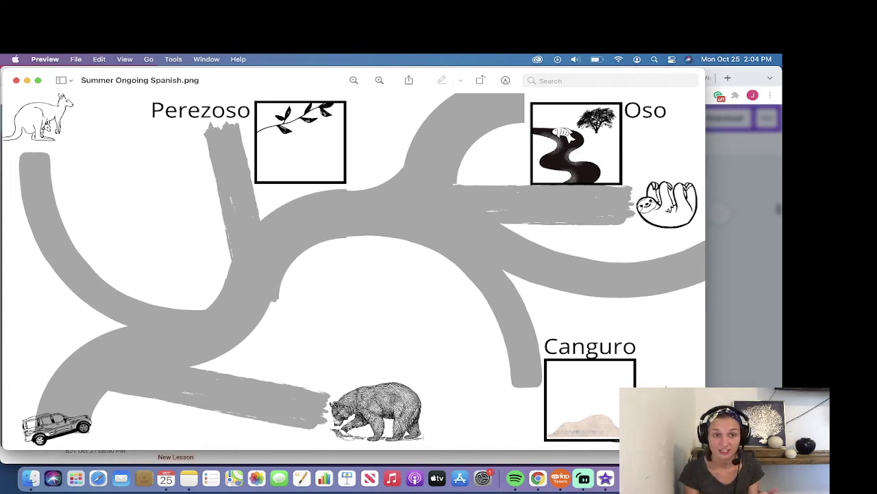
Leave Preview, load nearpod.com and start a new blank lesson from My Lessons
{"action": "left_click", "coordinate": [27, 81]}
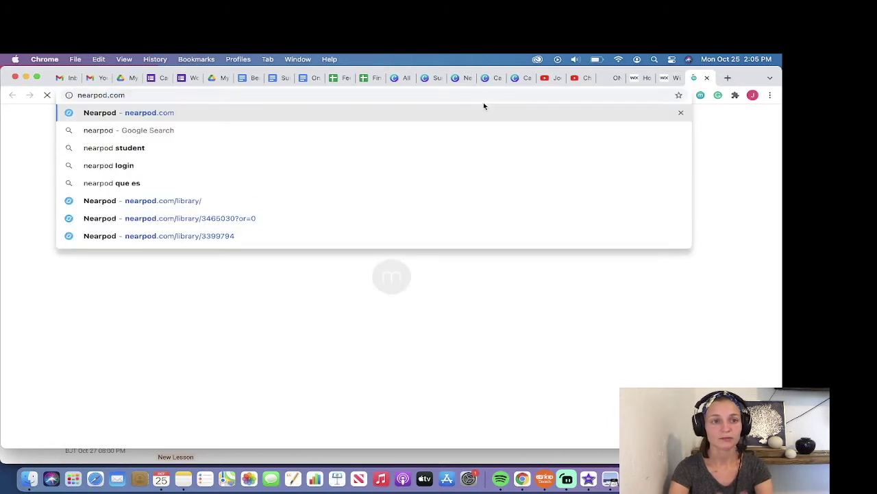
{"action": "key", "text": "Return"}
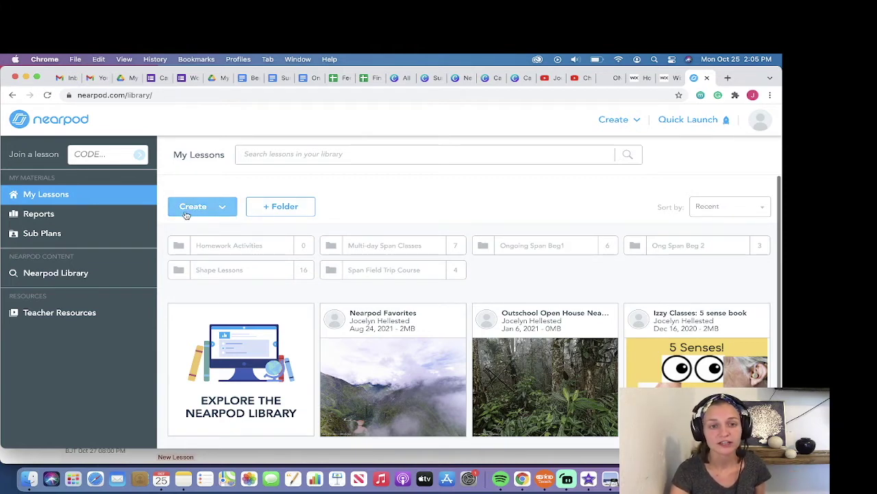
{"action": "left_click", "coordinate": [225, 209]}
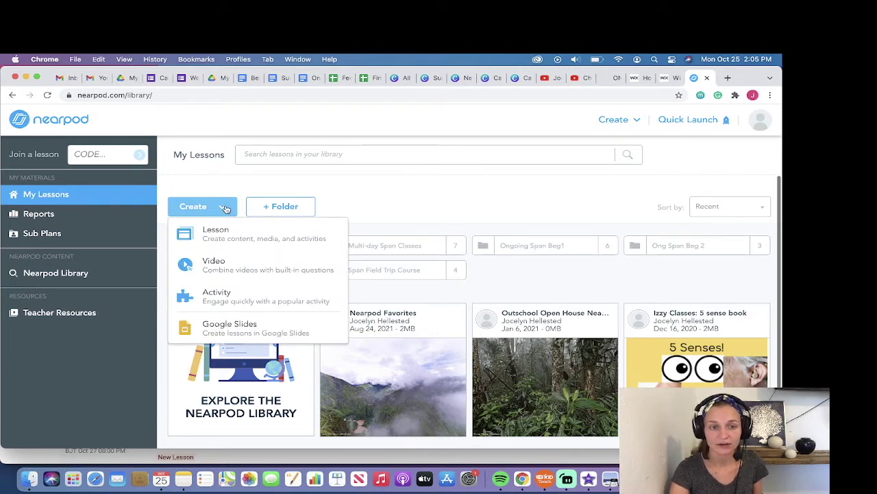
{"action": "left_click", "coordinate": [241, 240]}
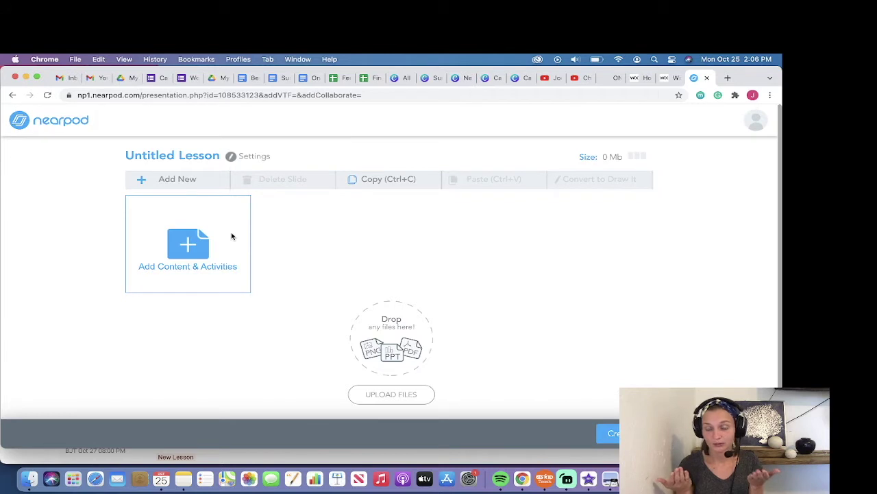
Rename the Untitled Lesson to 'Zoo Lesson'
{"action": "left_click", "coordinate": [191, 155]}
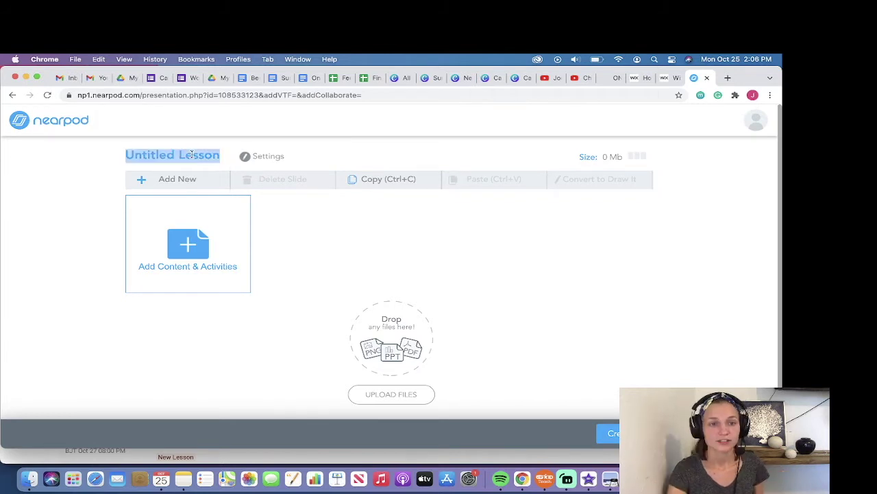
{"action": "type", "text": "Zoo"}
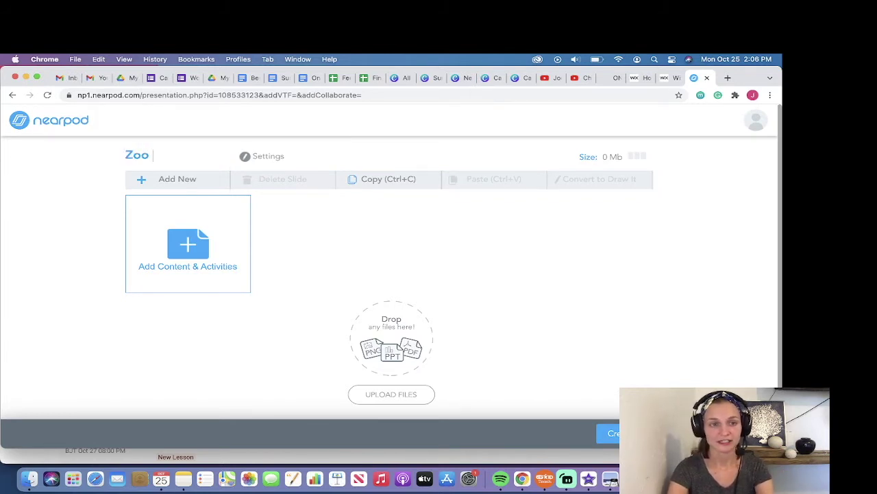
{"action": "type", "text": " Lesson"}
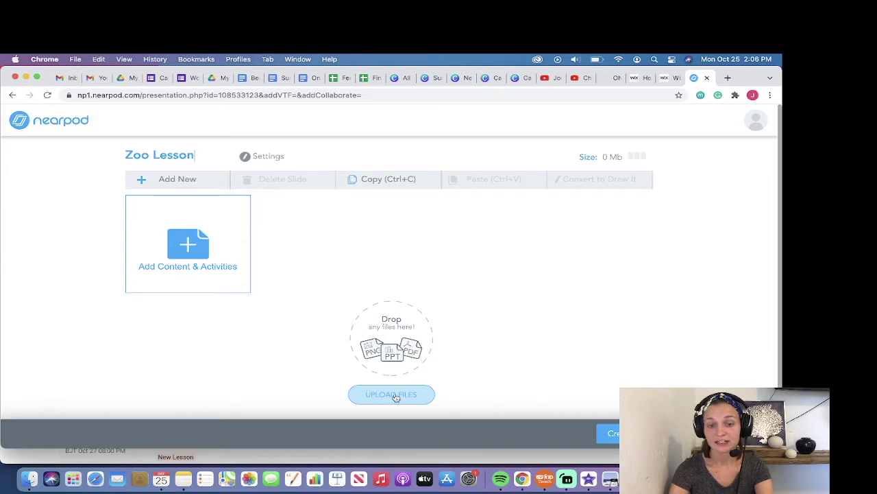
{"action": "left_click", "coordinate": [395, 397]}
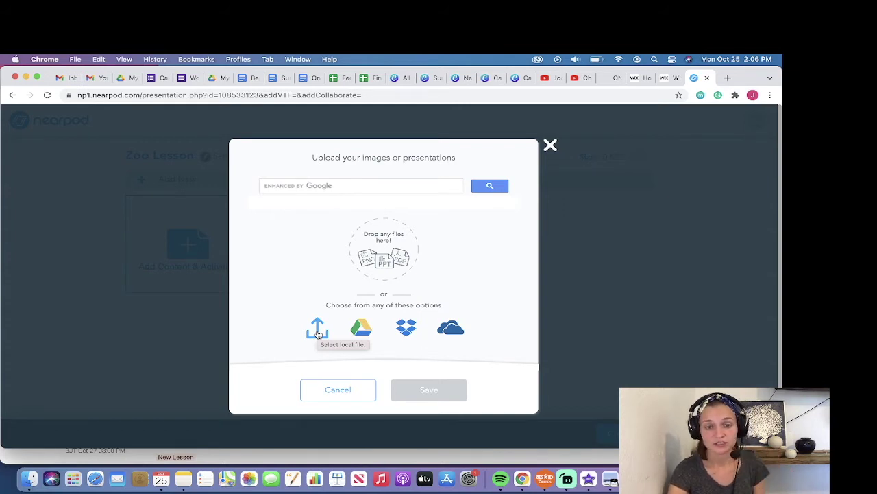
Upload Summer Ongoing Spanish.png from Recents on the computer as the first slide
{"action": "left_click", "coordinate": [318, 329]}
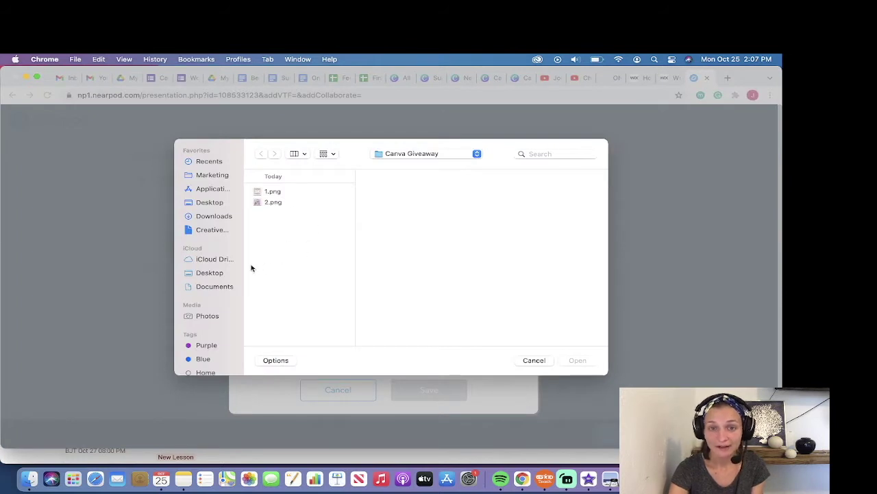
{"action": "left_click", "coordinate": [207, 162]}
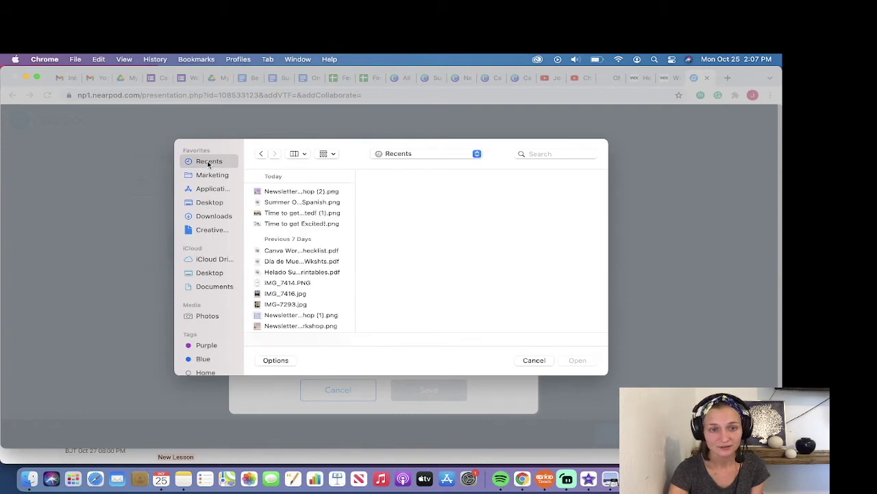
{"action": "left_click", "coordinate": [286, 203]}
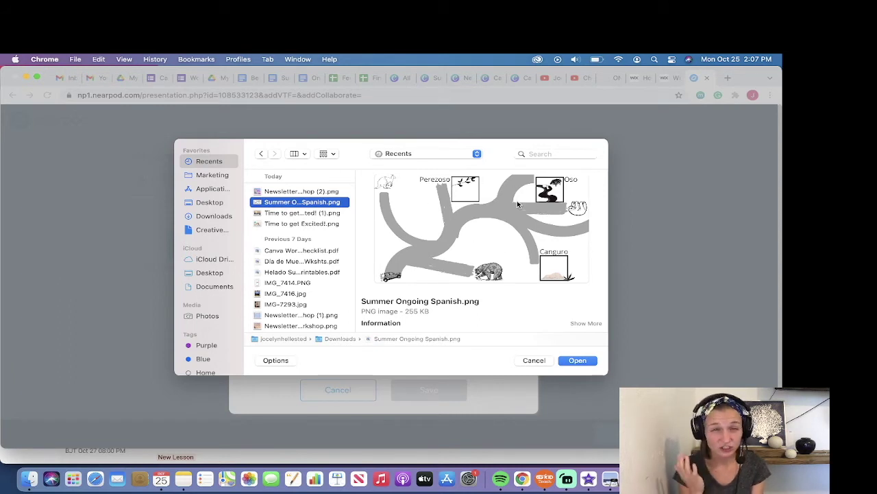
{"action": "left_click", "coordinate": [578, 361]}
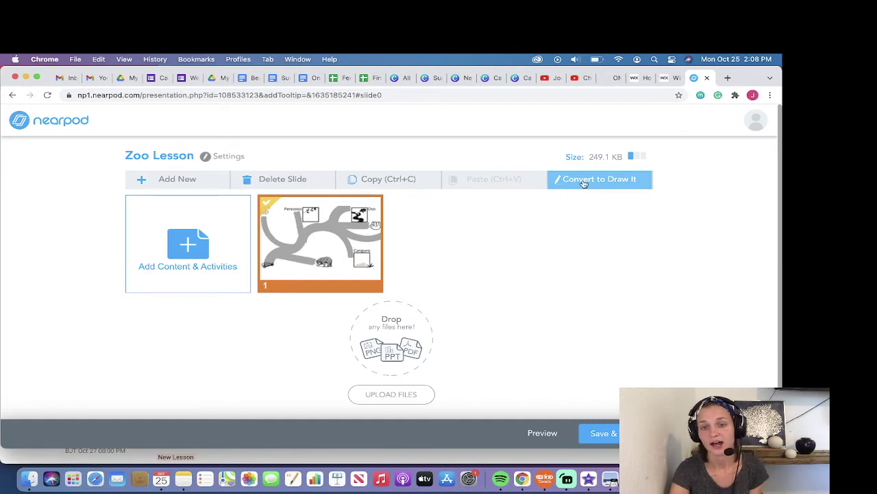
Convert the zoo maze slide to Draw It without keeping the original slide
{"action": "left_click", "coordinate": [584, 184]}
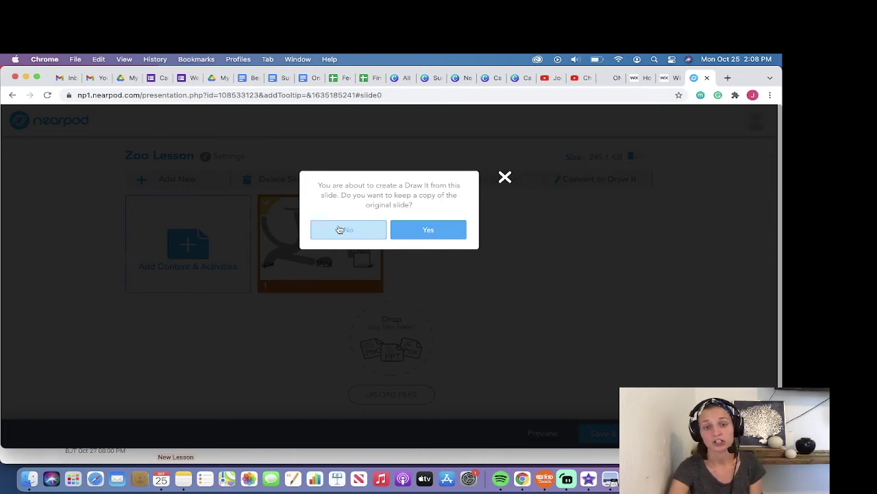
{"action": "left_click", "coordinate": [339, 230]}
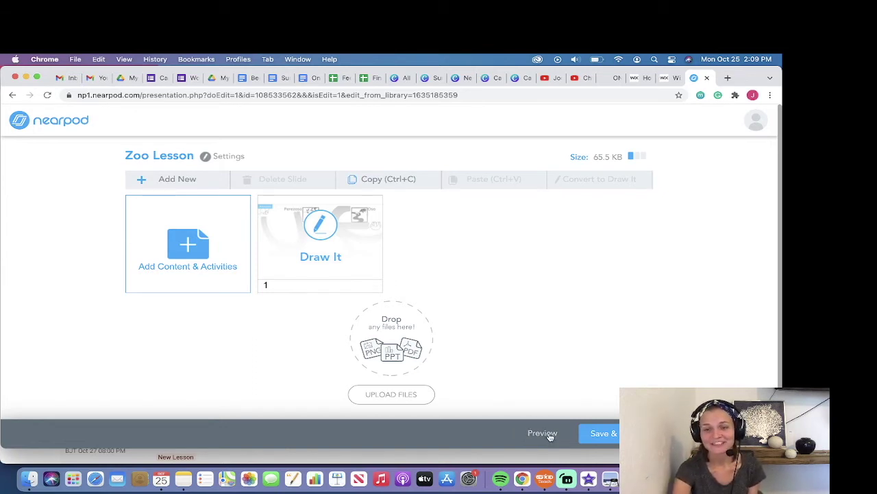
In student preview, trace red routes from the bear toward Perezoso, then clear them
{"action": "left_click", "coordinate": [543, 432]}
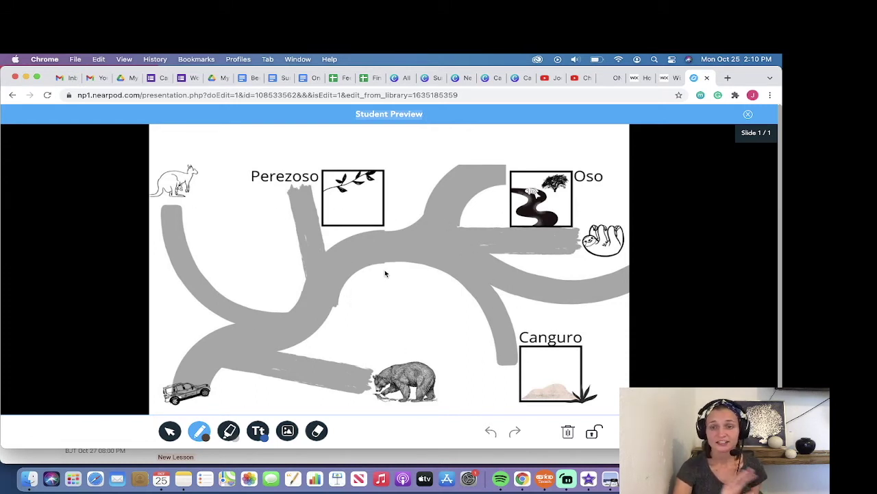
{"action": "left_click", "coordinate": [199, 432]}
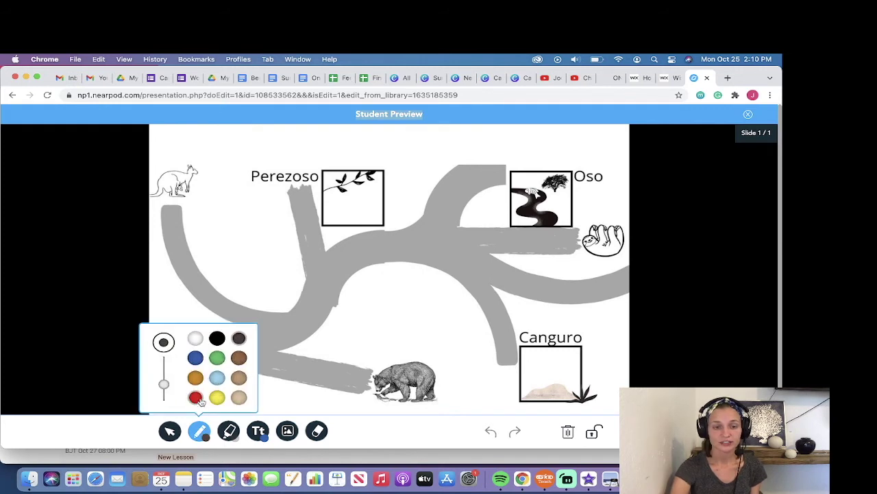
{"action": "left_click", "coordinate": [196, 398]}
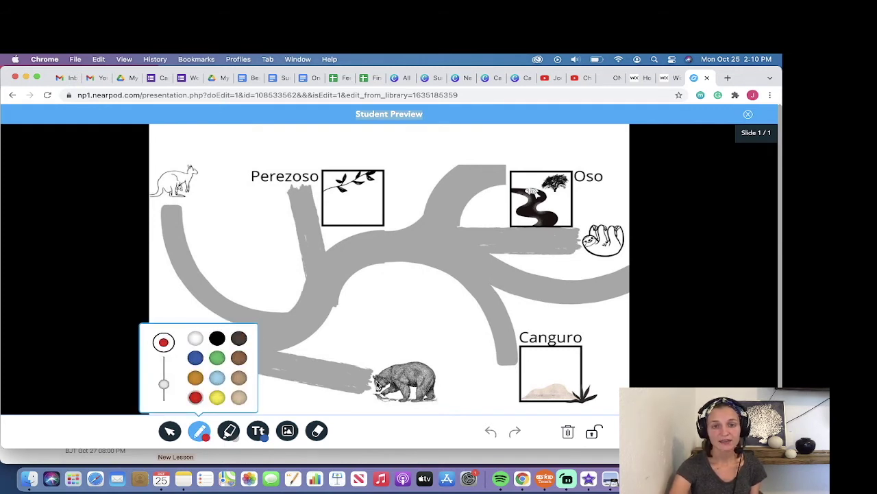
{"action": "left_click_drag", "start_coordinate": [374, 384], "coordinate": [257, 351]}
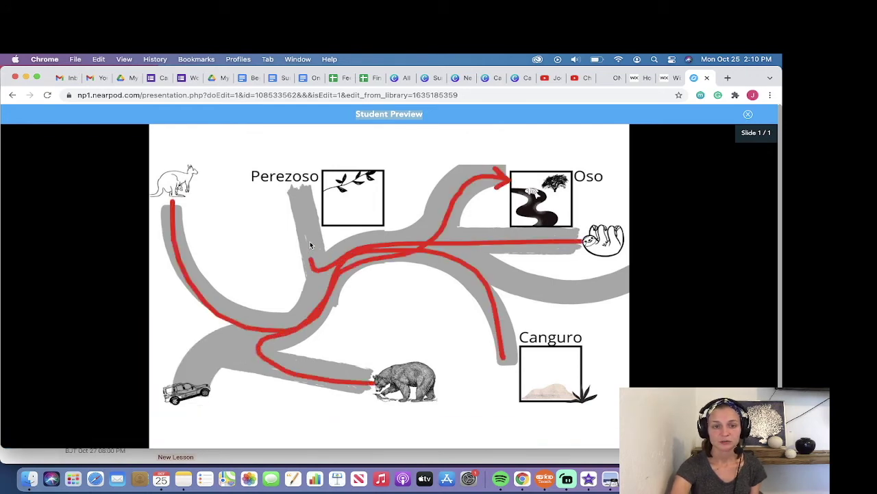
{"action": "left_click_drag", "start_coordinate": [317, 207], "coordinate": [320, 202]}
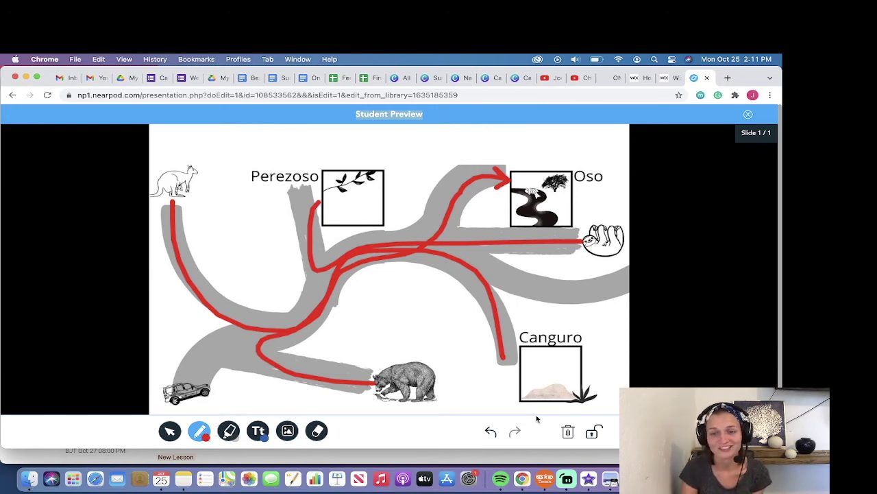
{"action": "left_click", "coordinate": [567, 431]}
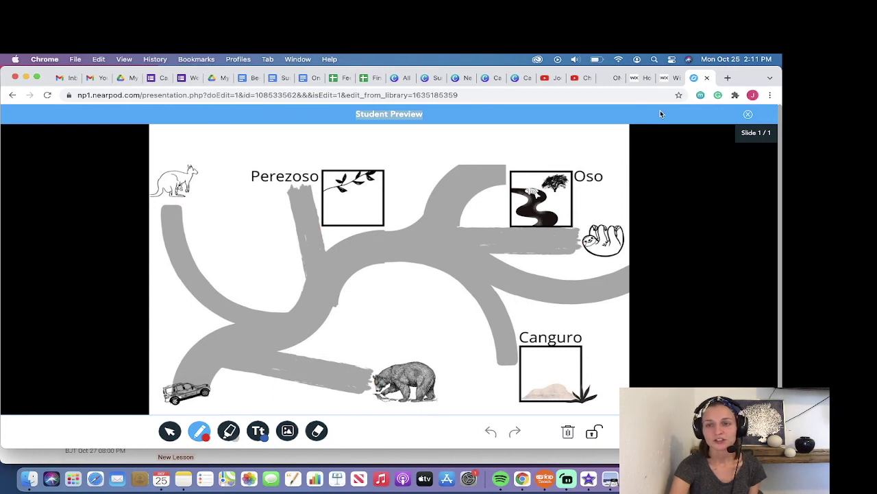
Exit the student preview and save the finished Zoo Lesson
{"action": "left_click", "coordinate": [748, 115]}
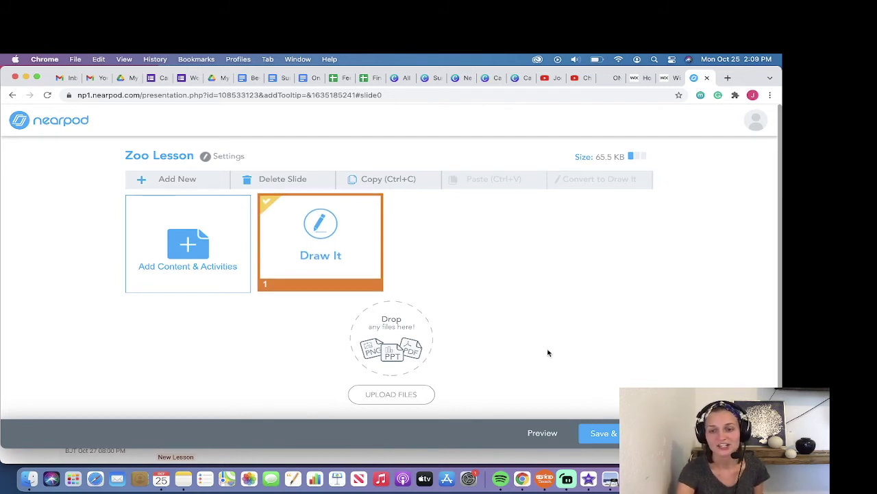
{"action": "left_click", "coordinate": [614, 434]}
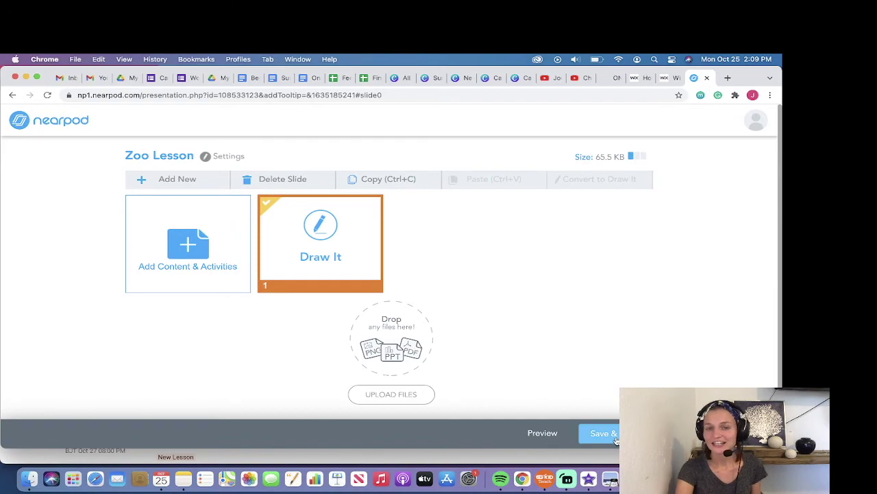